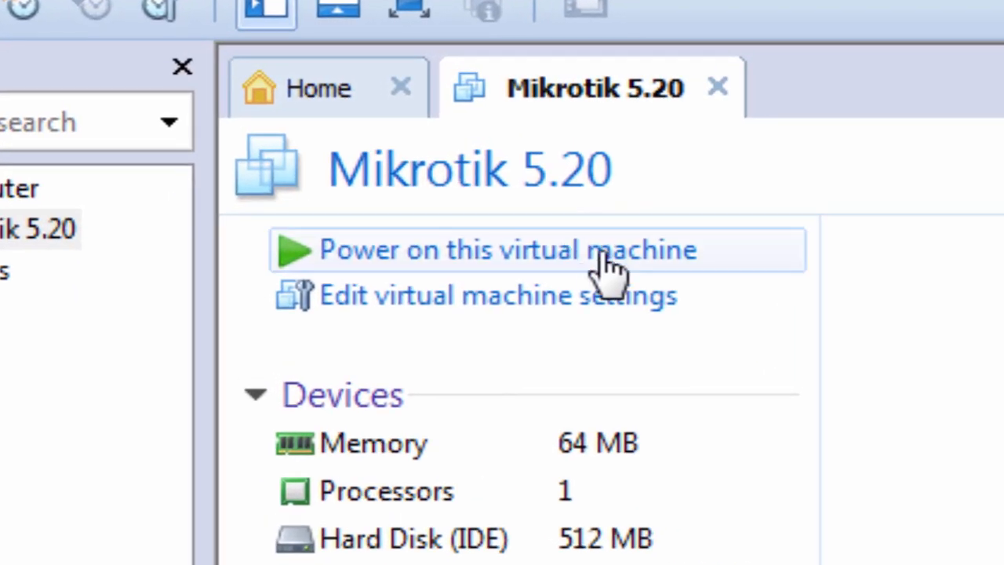
Power on the Mikrotik 5.20 VM and capture keyboard input in its console while the installer boots.
click(471, 263)
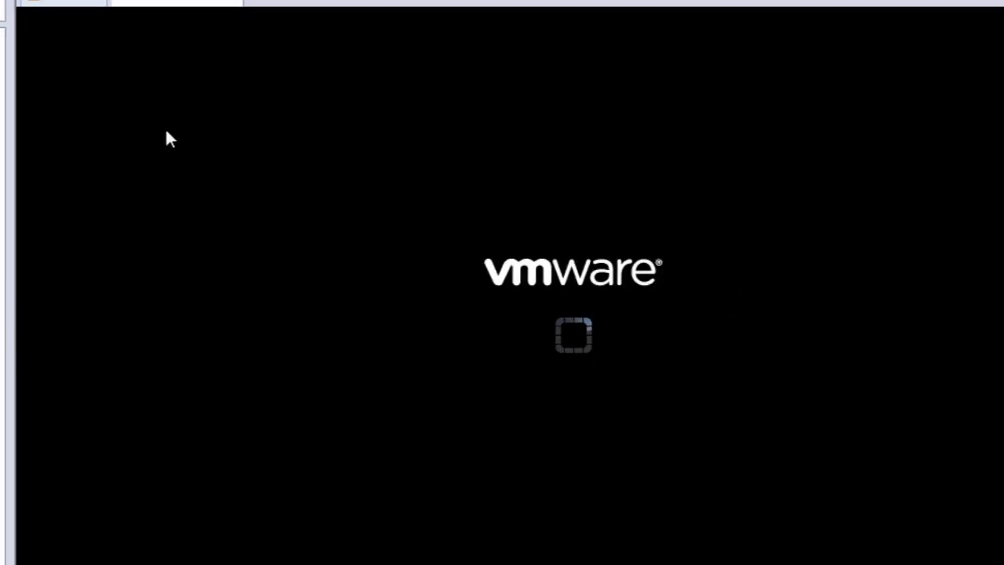
click(538, 214)
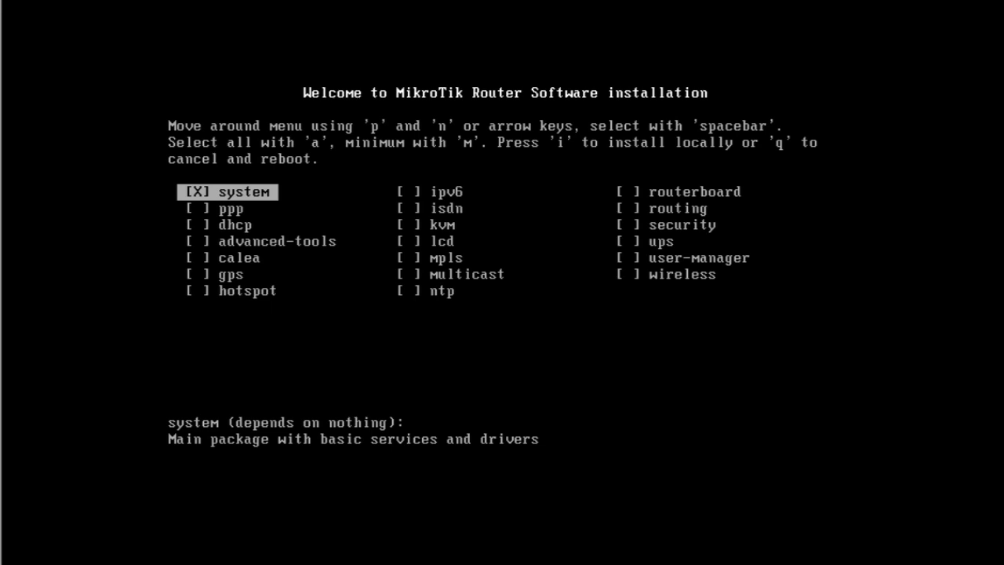
Tick ppp, advanced-tools, gps and other packages, then select all packages with 'a'.
key(Down)
key(space)
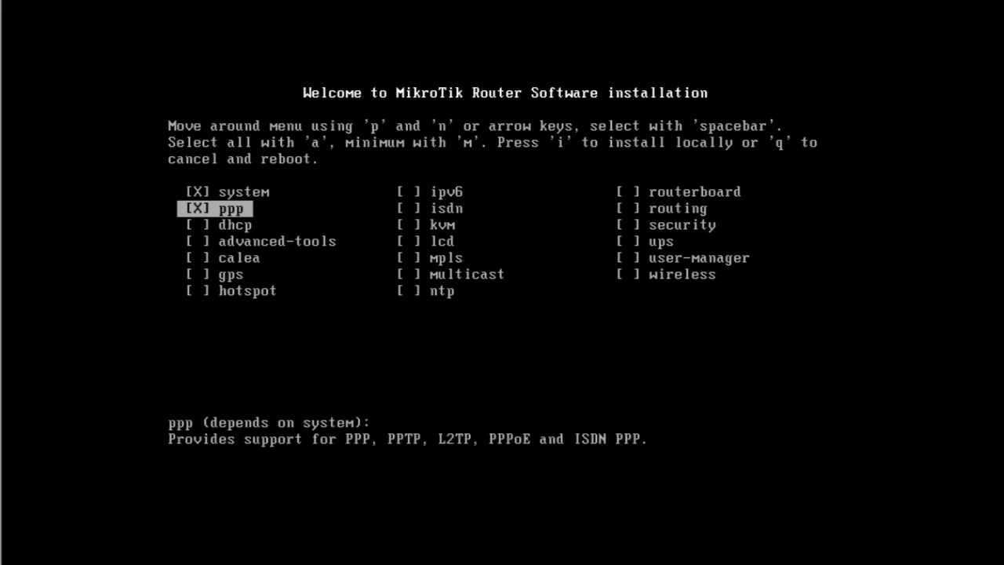
key(Down)
key(Up)
key(Up)
key(Down)
key(Down)
key(Down)
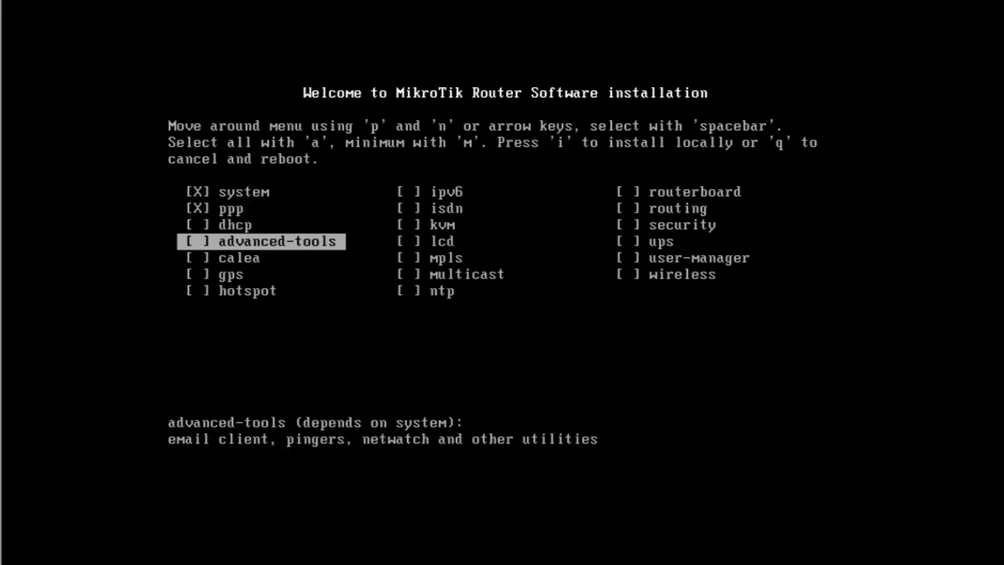
key(space)
key(Down)
key(Down)
key(space)
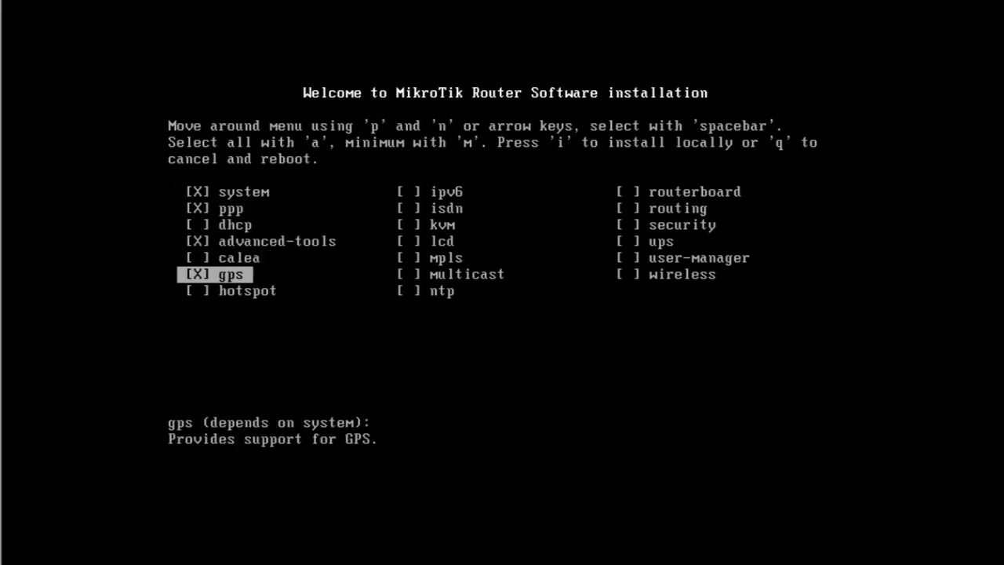
key(Down)
key(space)
key(Down)
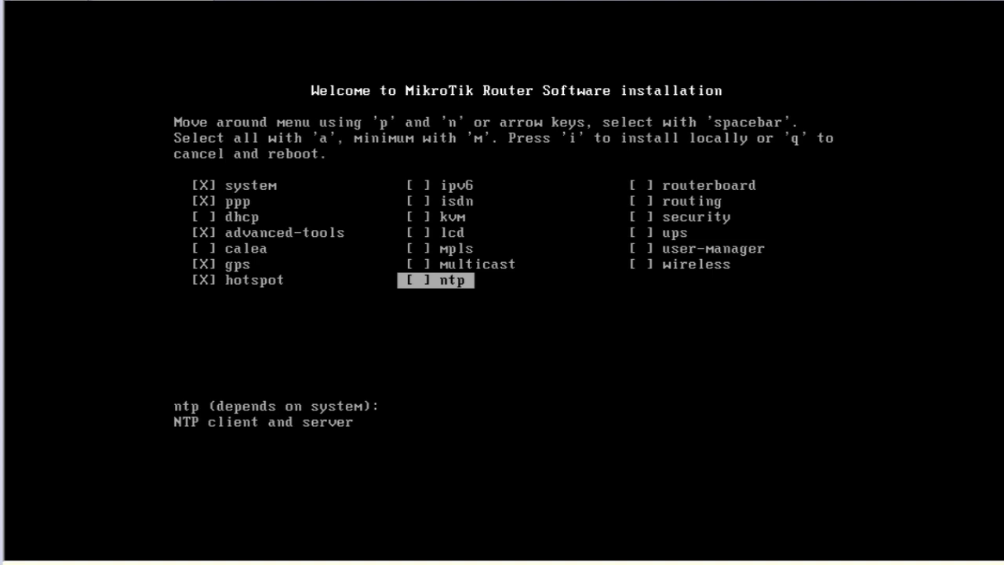
key(a)
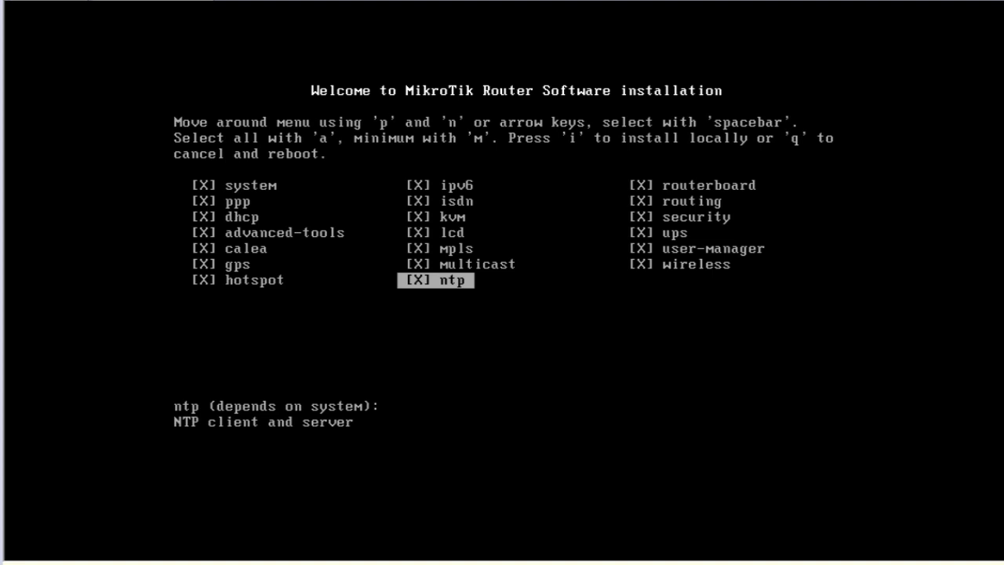
Install the packages locally, answering 'y' to keep the old configuration and 'y' to erase the disk.
key(i)
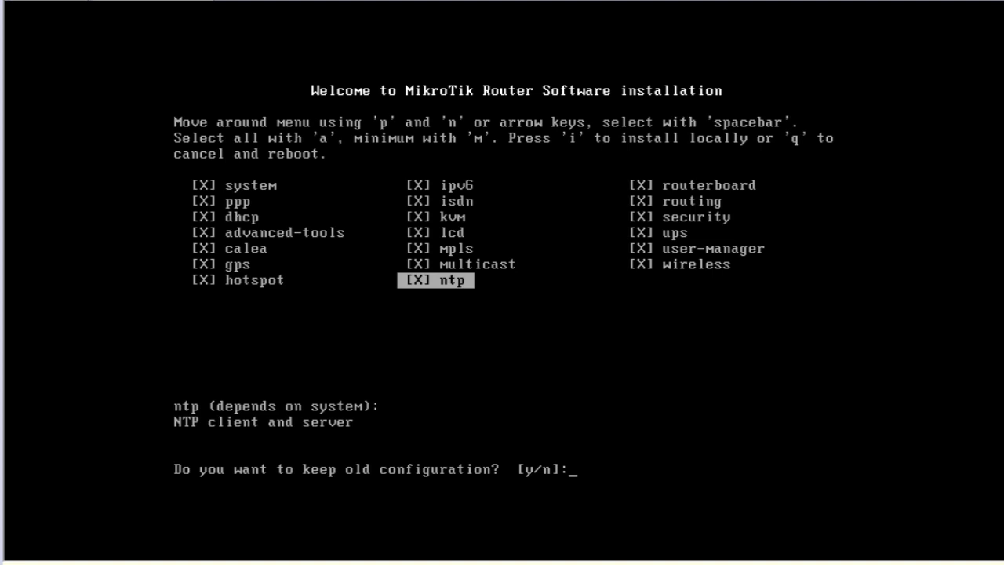
text(y)
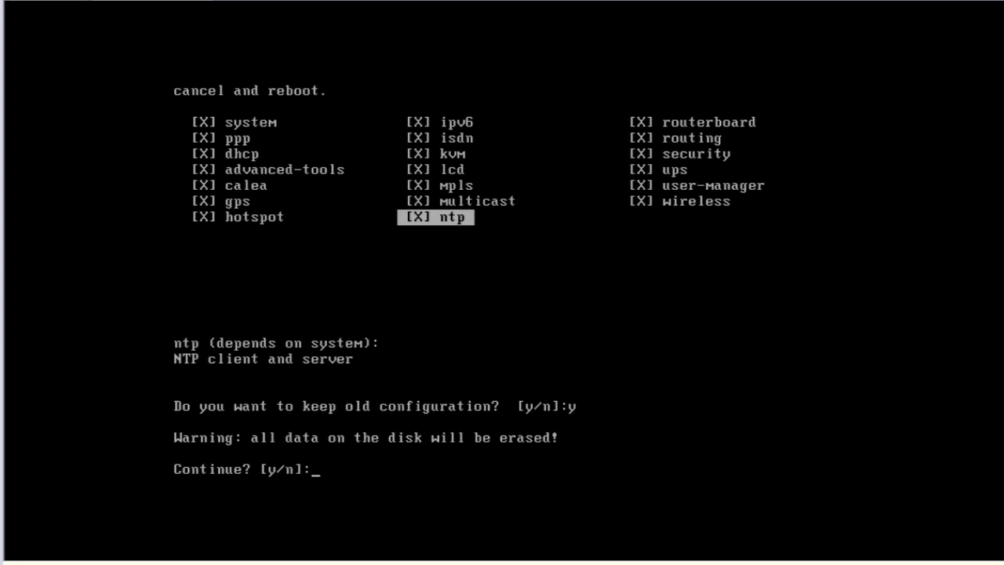
text(y)
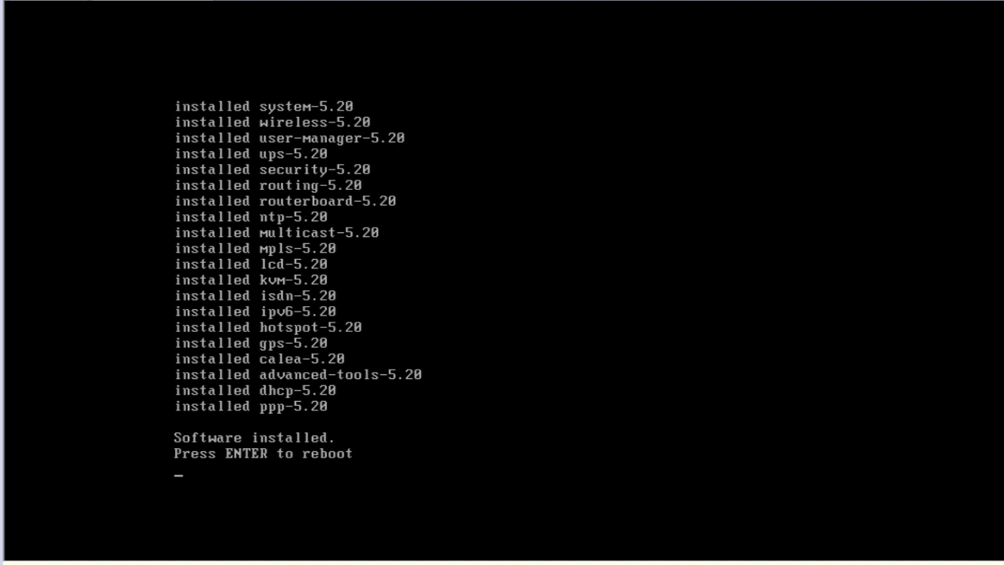
Reboot the VM after installation and answer N to skip the disk-drive check.
key(Return)
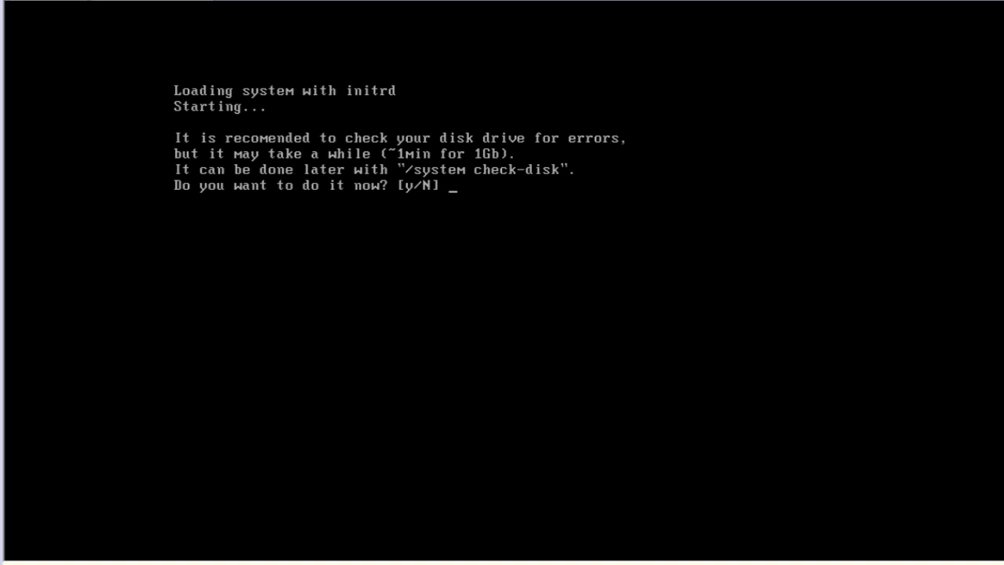
text(N)
key(Return)
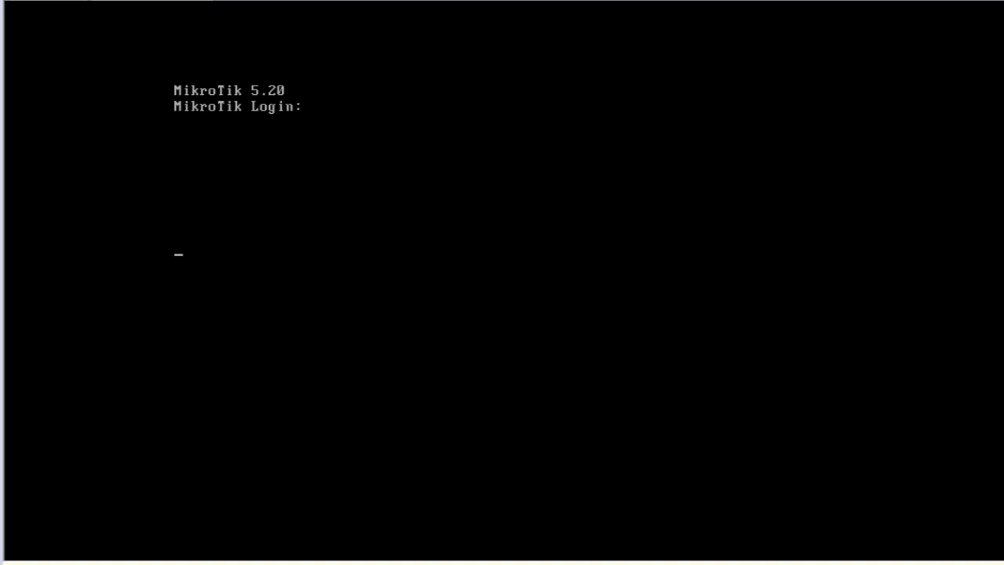
text(admim)
key(Return)
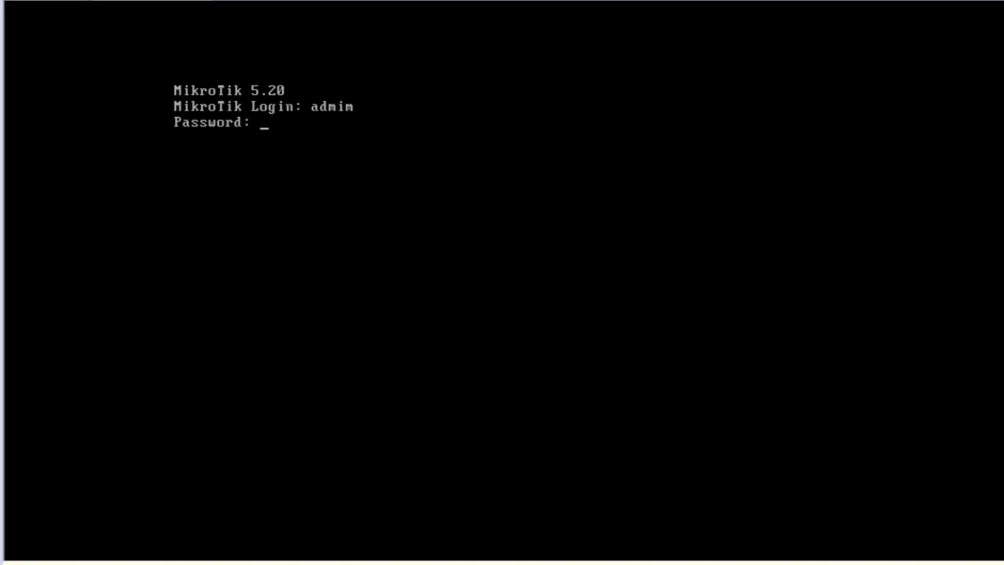
key(Return)
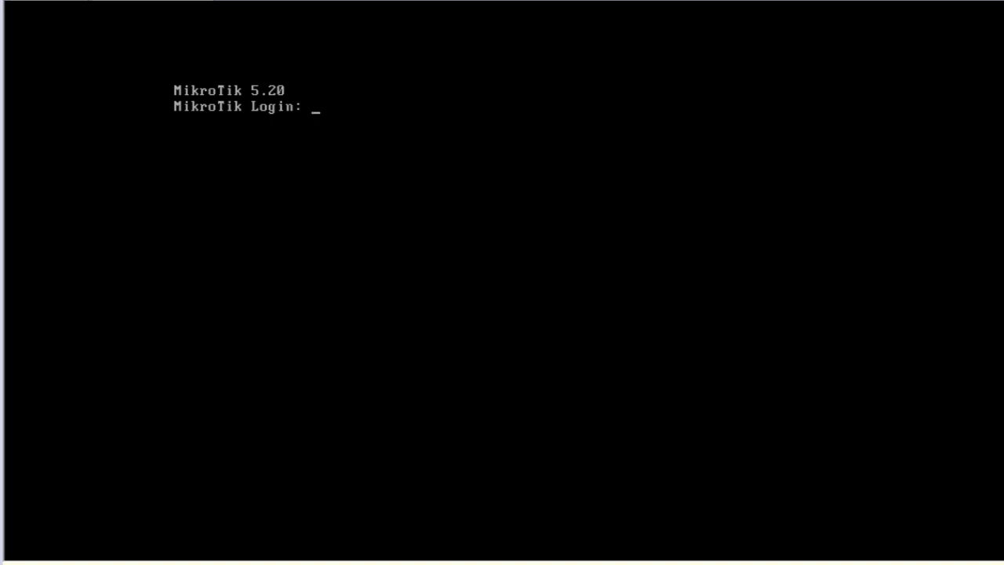
text(aaadmin)
key(BackSpace)
key(BackSpace)
key(BackSpace)
key(BackSpace)
key(BackSpace)
key(BackSpace)
key(BackSpace)
text(admin)
key(Return)
key(Return)
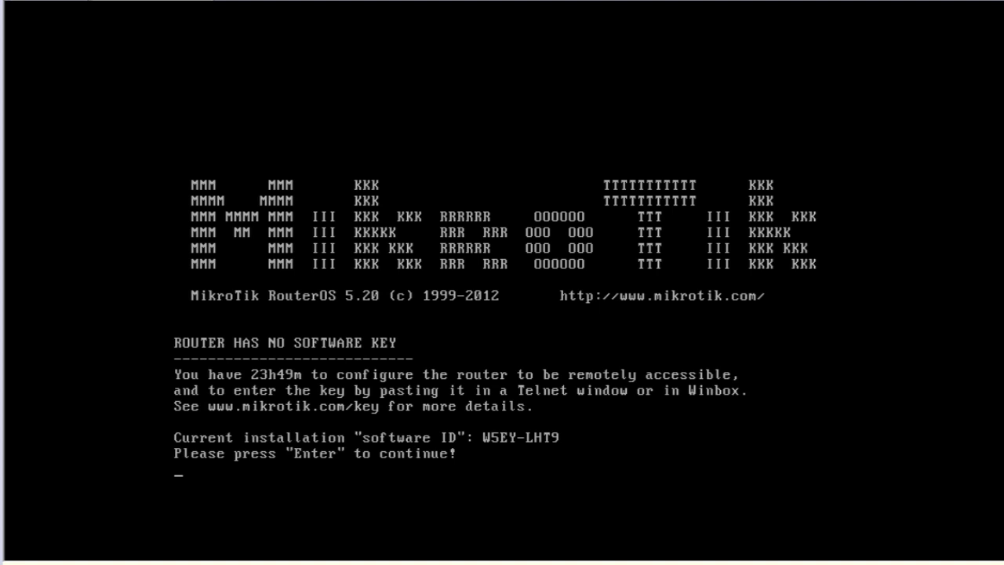
Dismiss the software-key notice, run 'sys reboot' and confirm the reboot with y.
key(Return)
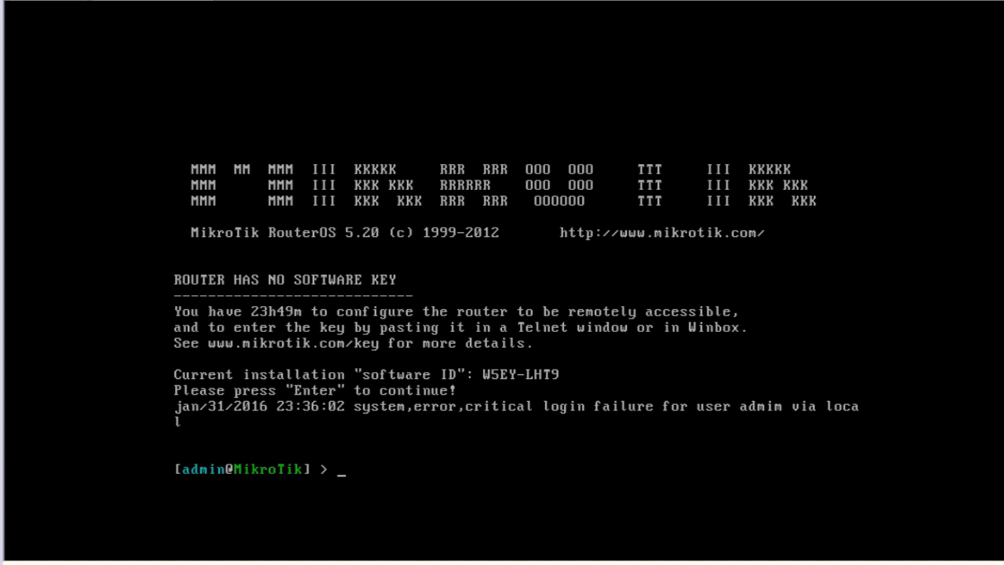
text(sys reboot)
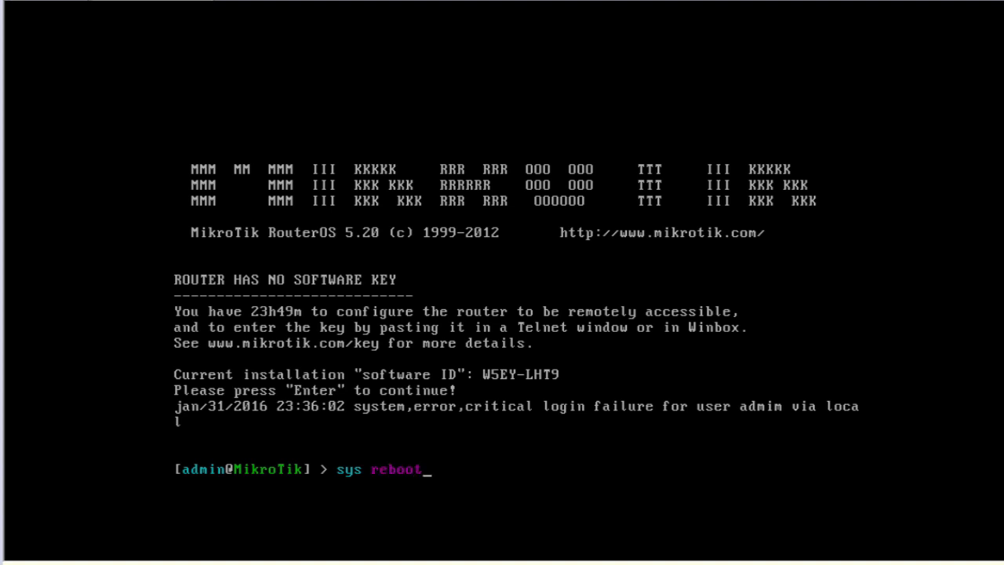
key(Return)
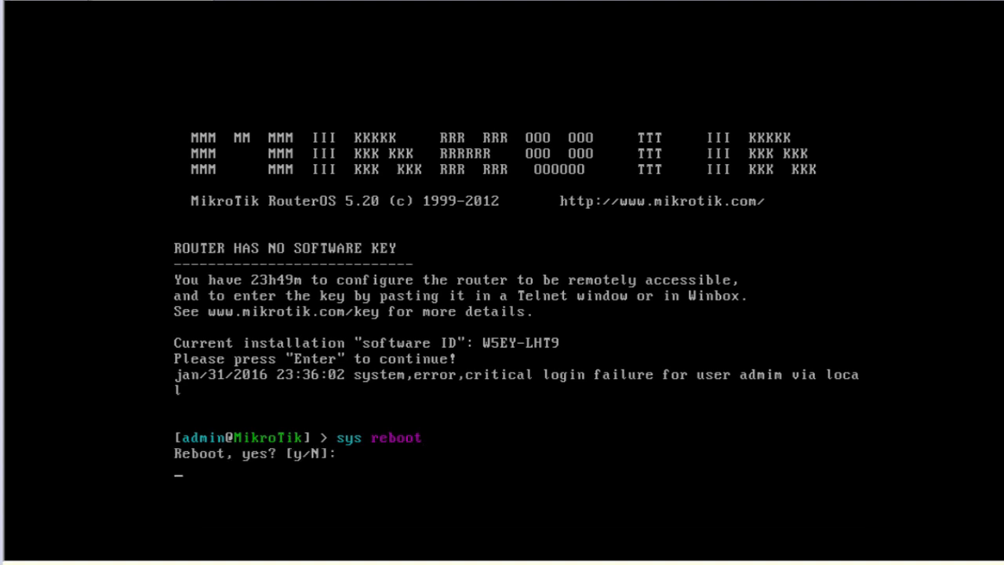
text(y)
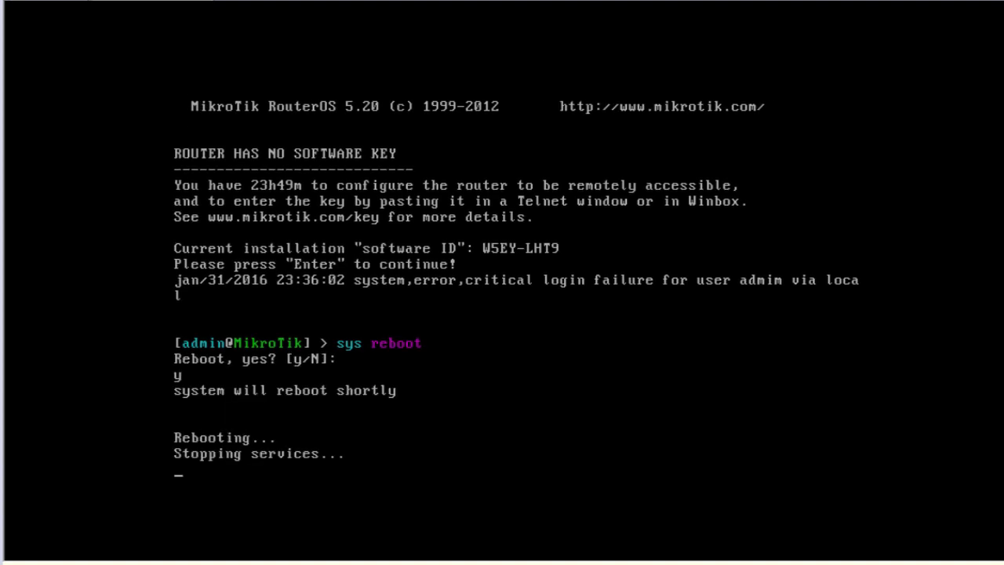